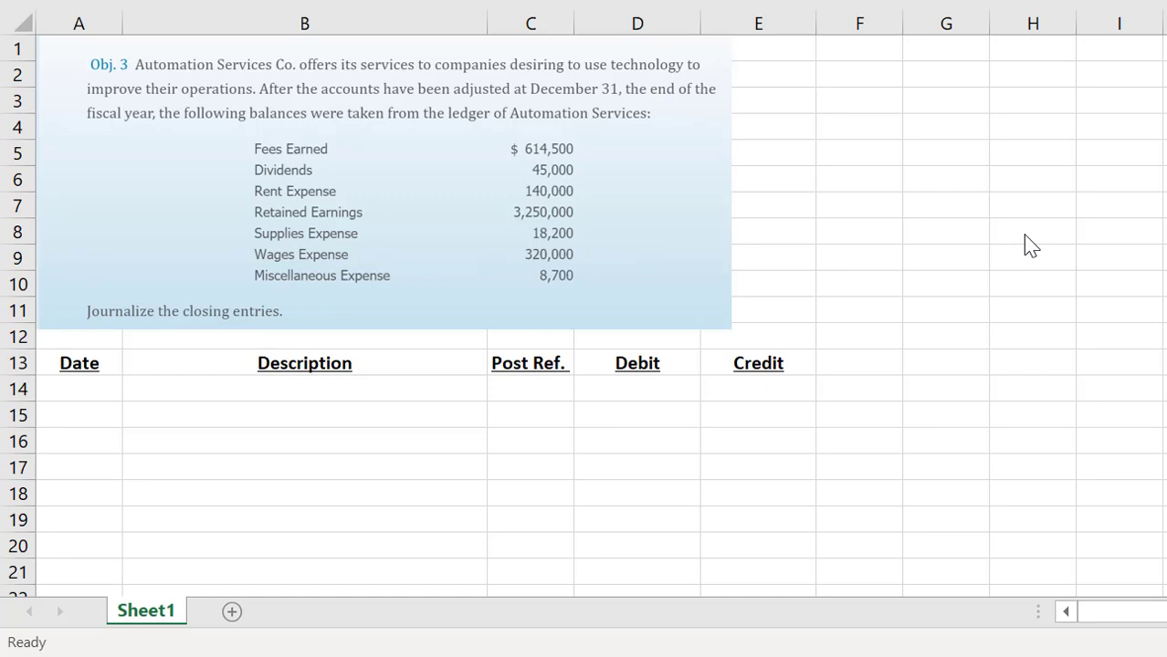
# Enter the date 12/31 in cell A14 for the first closing entry
pyautogui.click(96, 388)
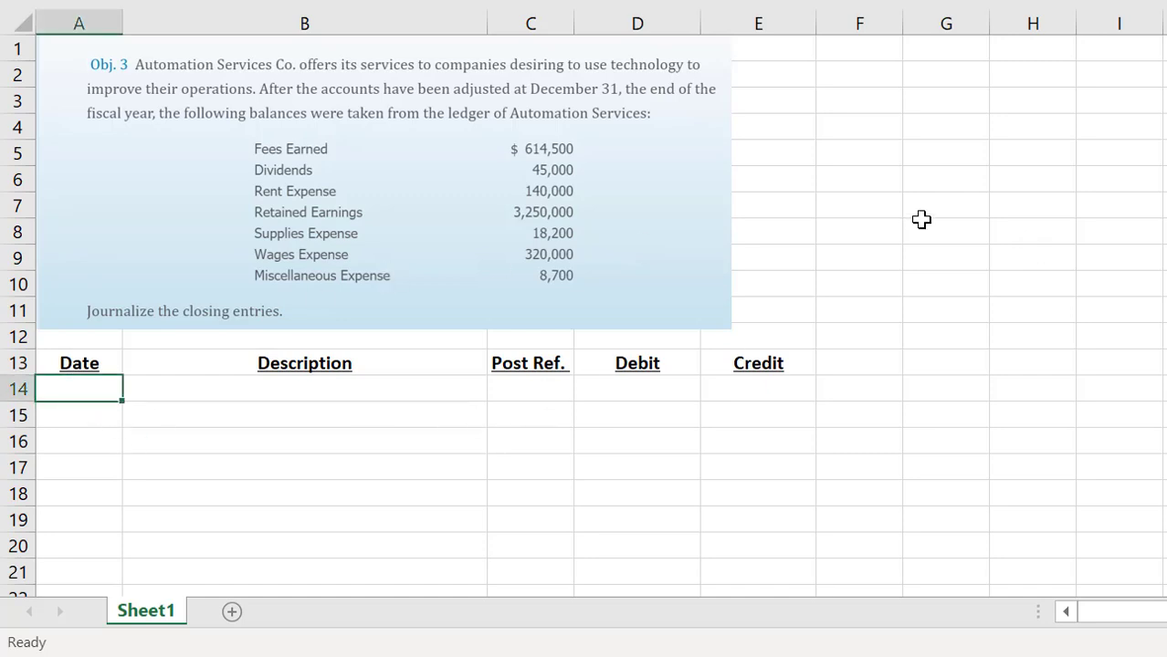
pyautogui.write('12/31')
pyautogui.press('Return')
# Enter Fees Earned as the account in row 14 with a debit of 614,500
pyautogui.press('Up')
pyautogui.press('Right')
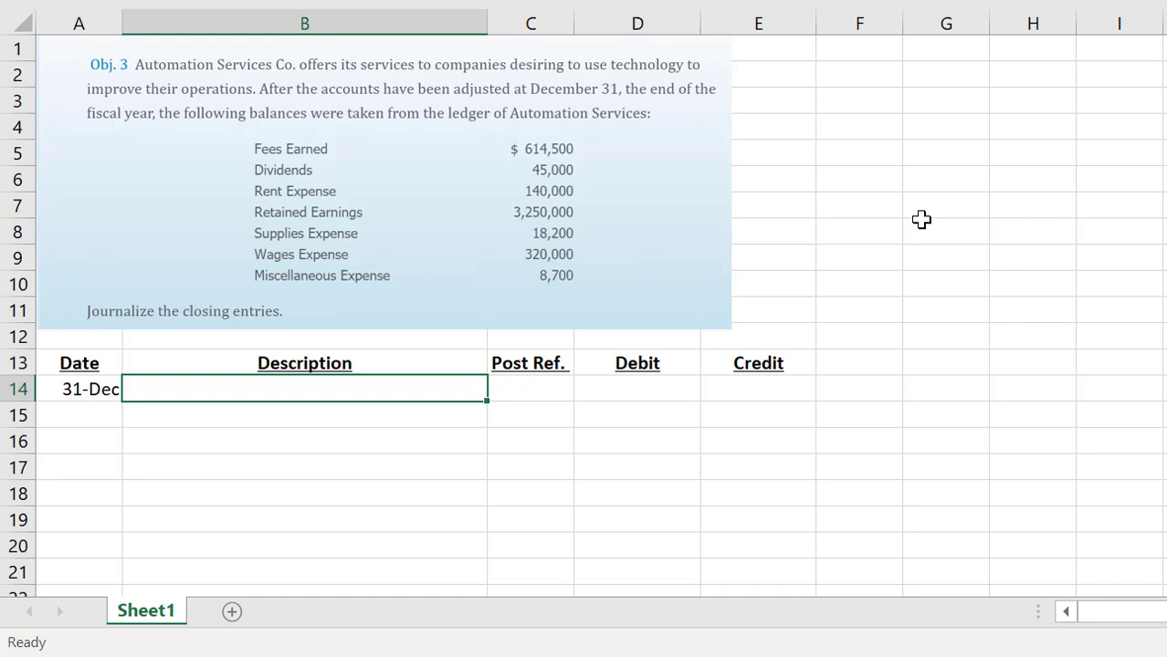
pyautogui.write('Fees Earned')
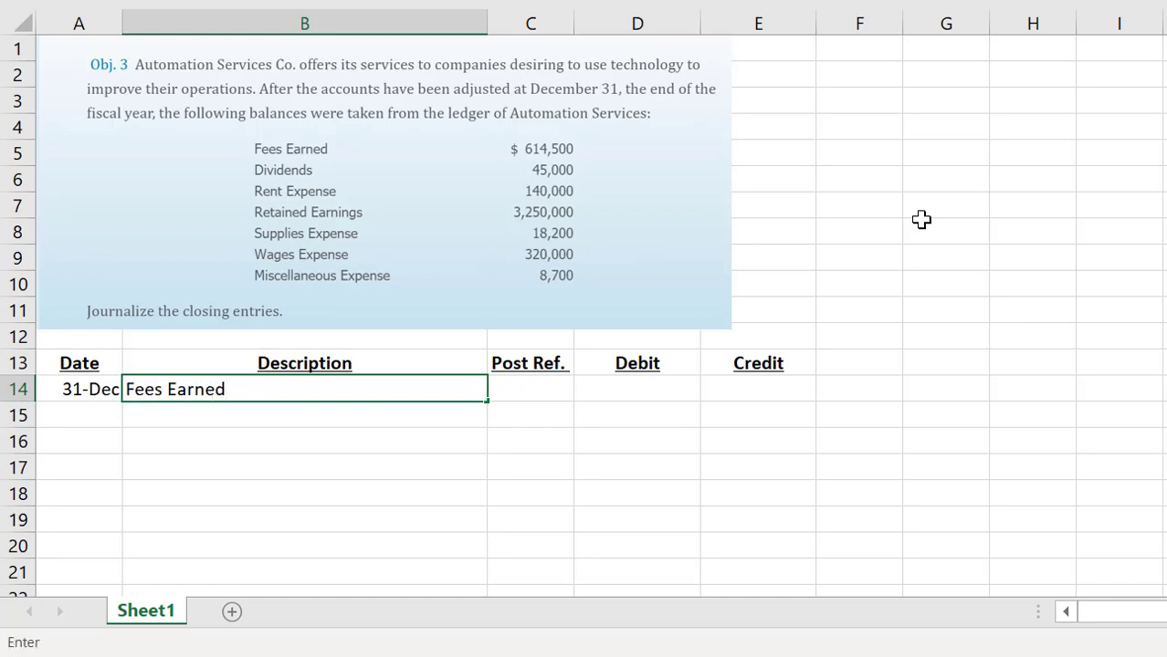
pyautogui.press('Tab')
pyautogui.press('Tab')
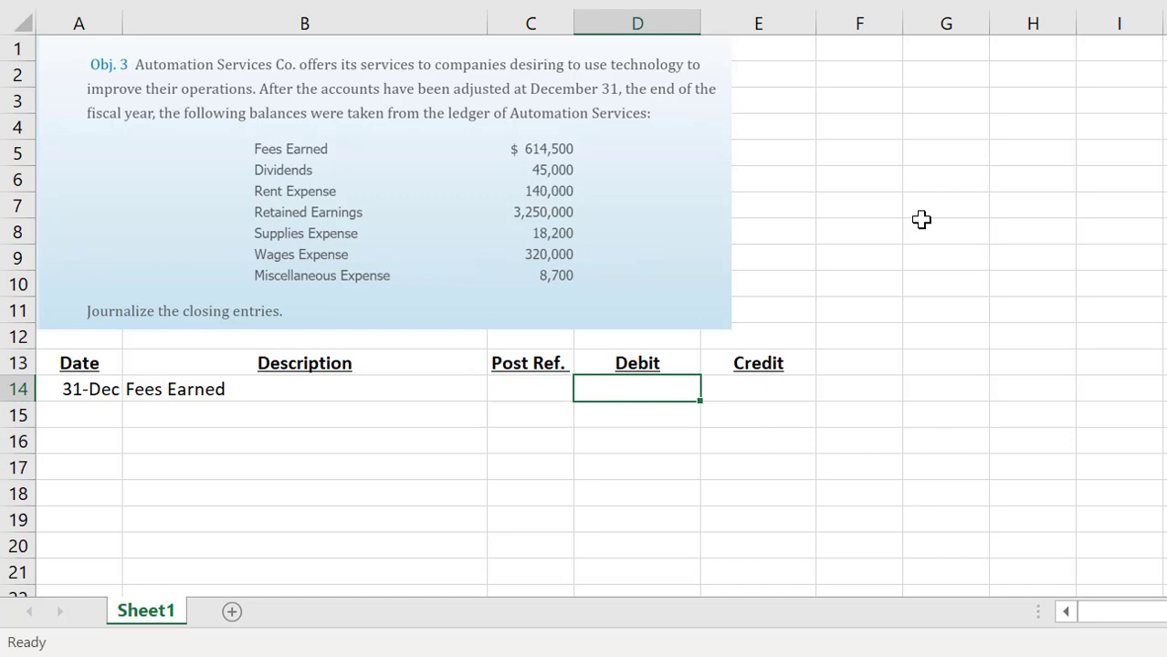
pyautogui.write('614500')
pyautogui.hotkey('ctrl', 'Return')
# Add an indented Rent Expense line in row 15 with a credit of 140,000
pyautogui.press('Down')
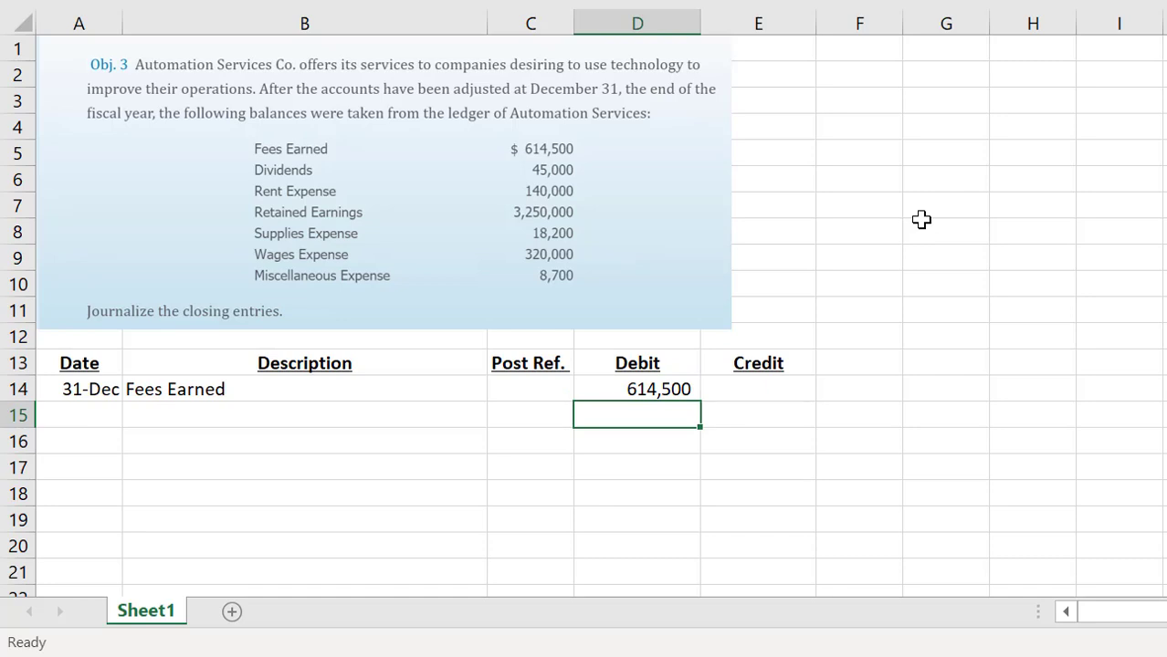
pyautogui.press('Left')
pyautogui.press('Left')
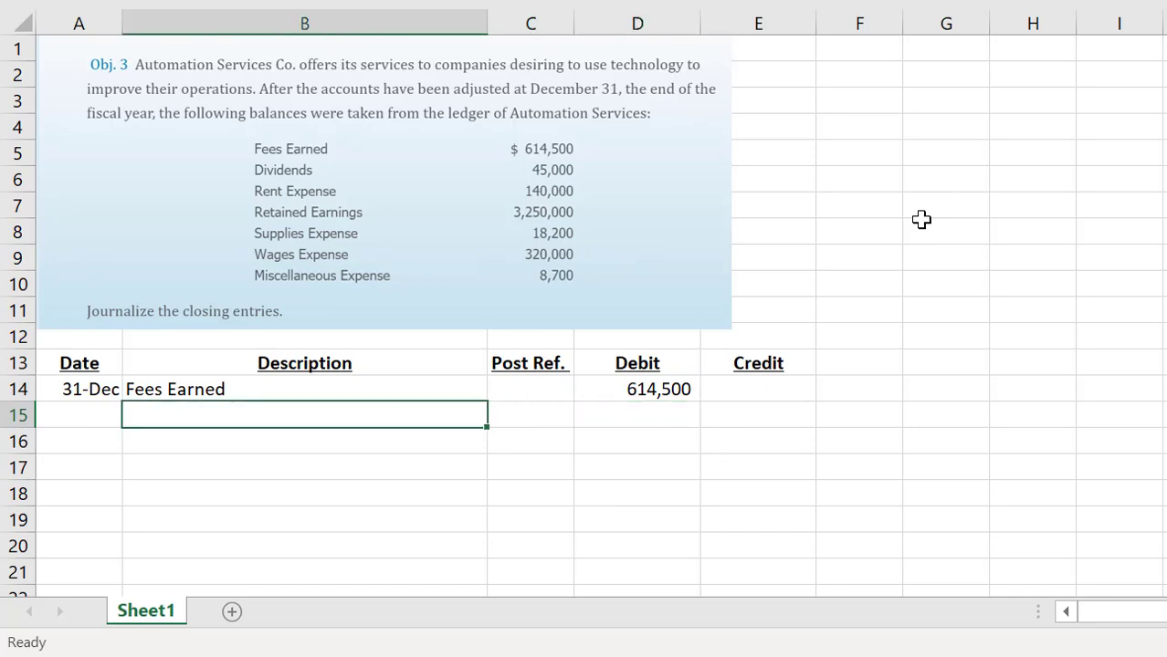
pyautogui.write('Rent Expense')
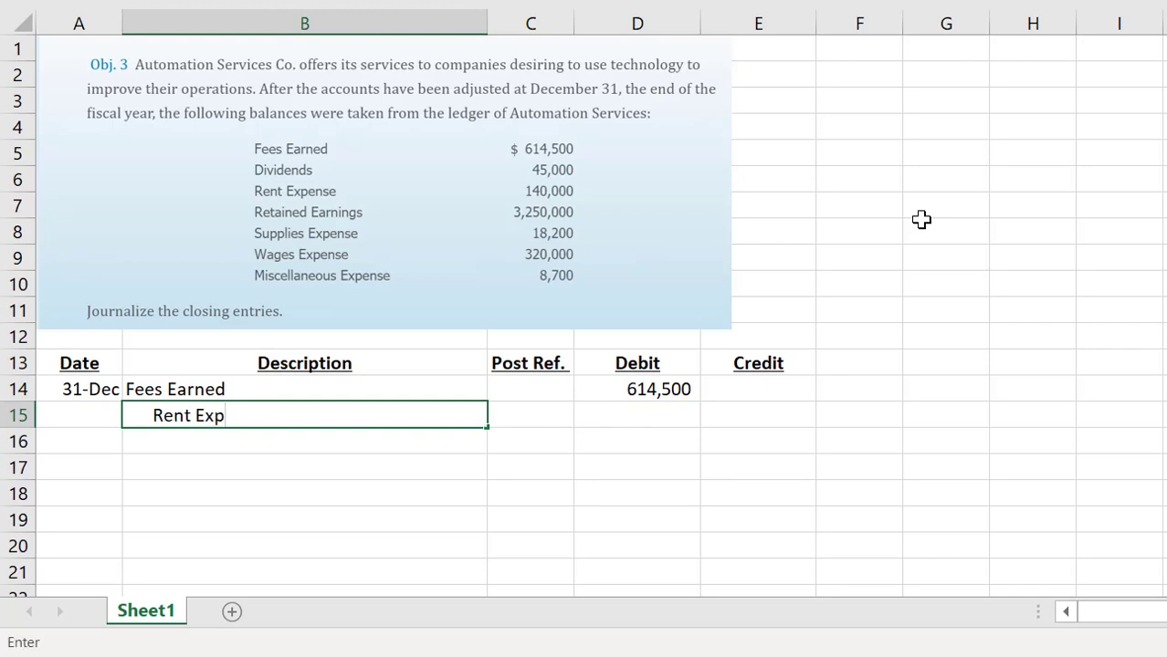
pyautogui.press('Right')
pyautogui.press('Right')
pyautogui.press('Right')
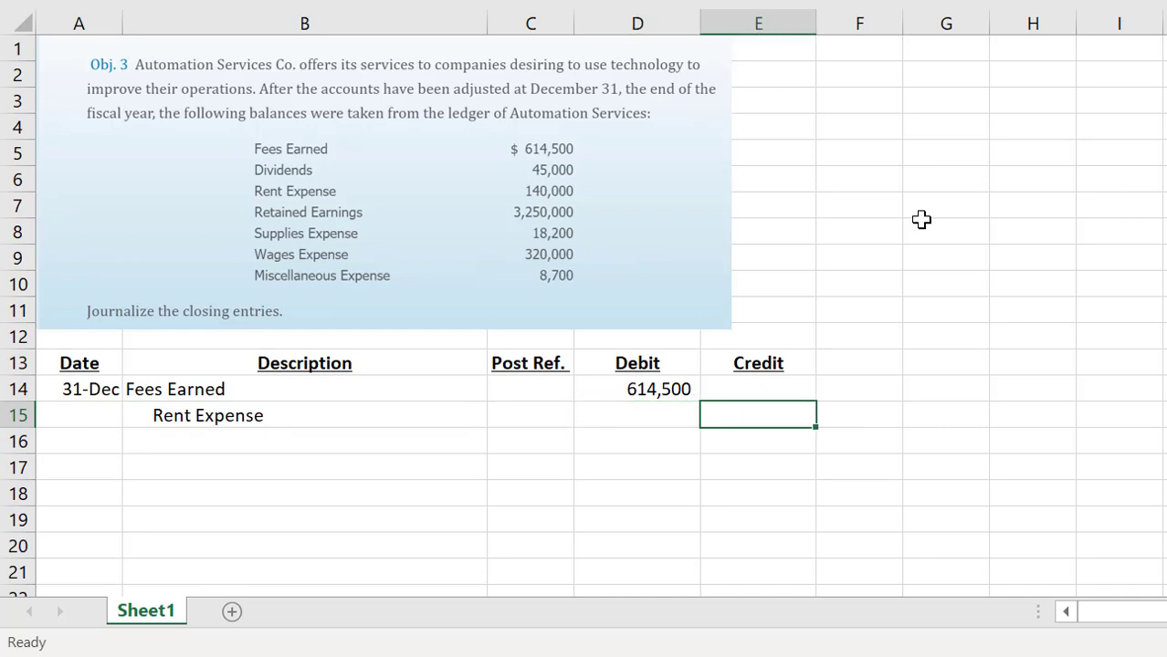
pyautogui.write('140,000')
pyautogui.press('Return')
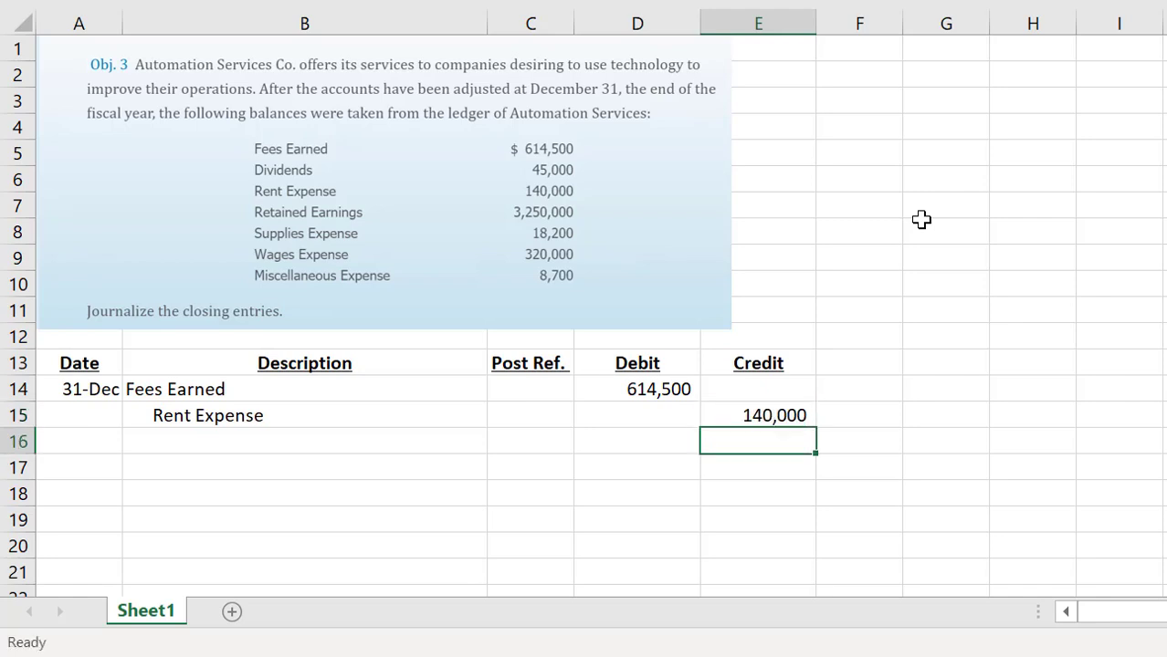
# Add an indented Supplies Expense line in row 16 with a credit of 18,200
pyautogui.press('Left')
pyautogui.press('Left')
pyautogui.press('Left')
pyautogui.write('Supplies Expense')
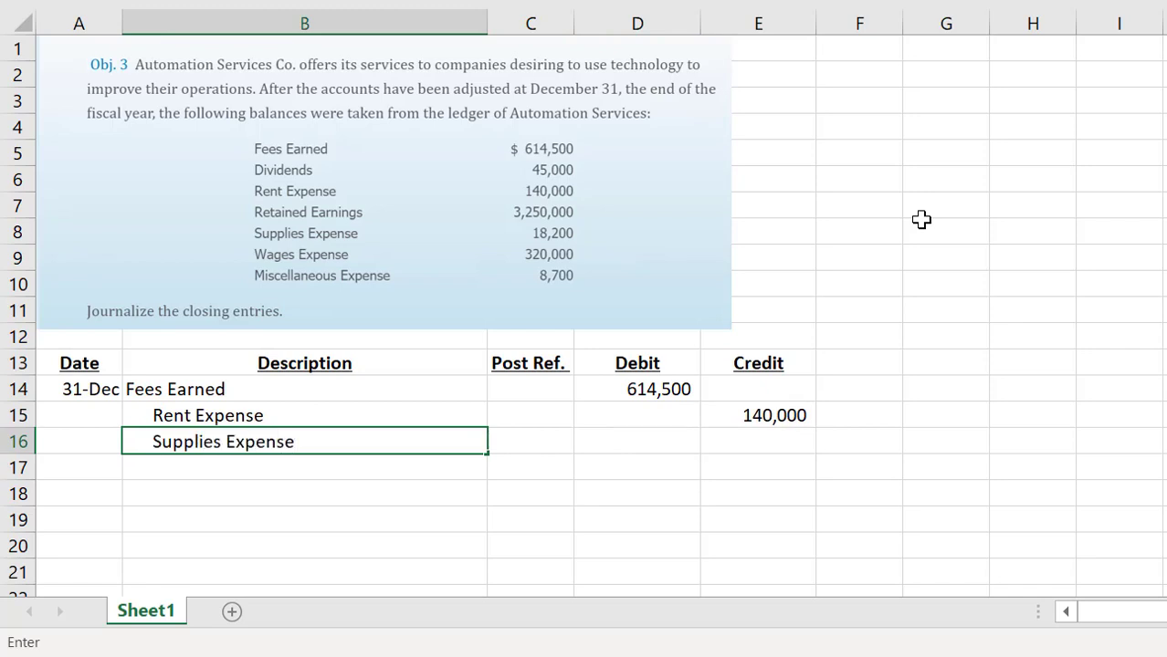
pyautogui.press('Right')
pyautogui.press('Right')
pyautogui.press('Right')
pyautogui.write('18,2')
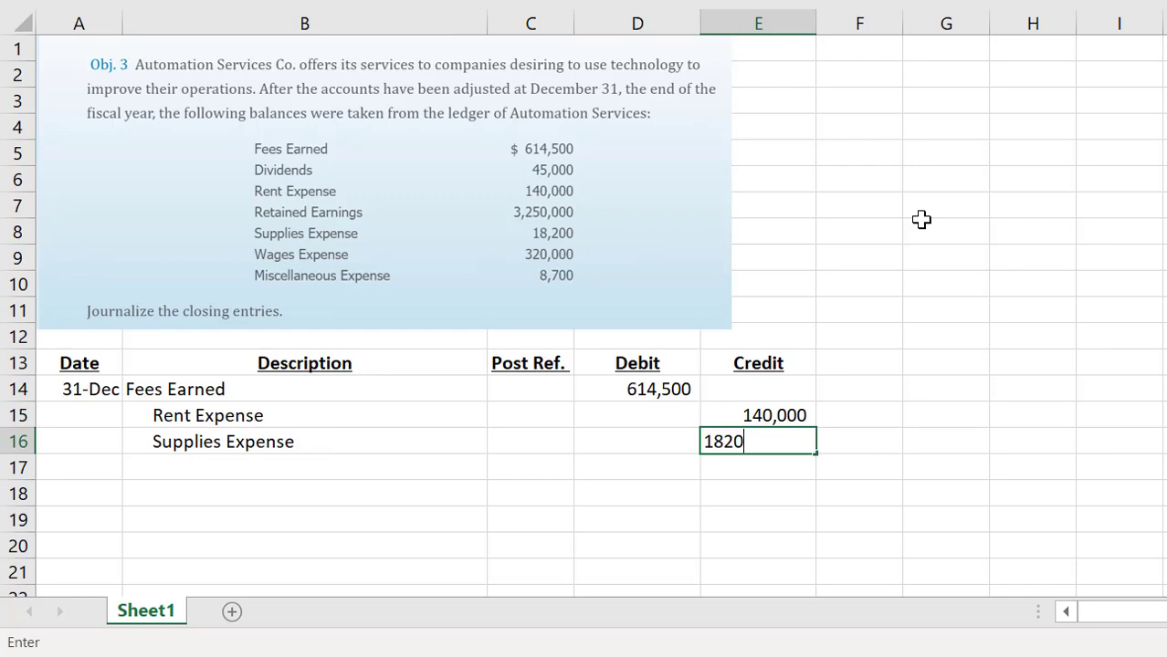
pyautogui.write('00')
pyautogui.press('Return')
# Add an indented Wages Expense line in row 17 with a credit of 320,000
pyautogui.press('Left')
pyautogui.press('Left')
pyautogui.press('Left')
pyautogui.write('Wages Expense')
pyautogui.press('Right')
pyautogui.press('Right')
pyautogui.press('Right')
pyautogui.write('320000')
pyautogui.press('Return')
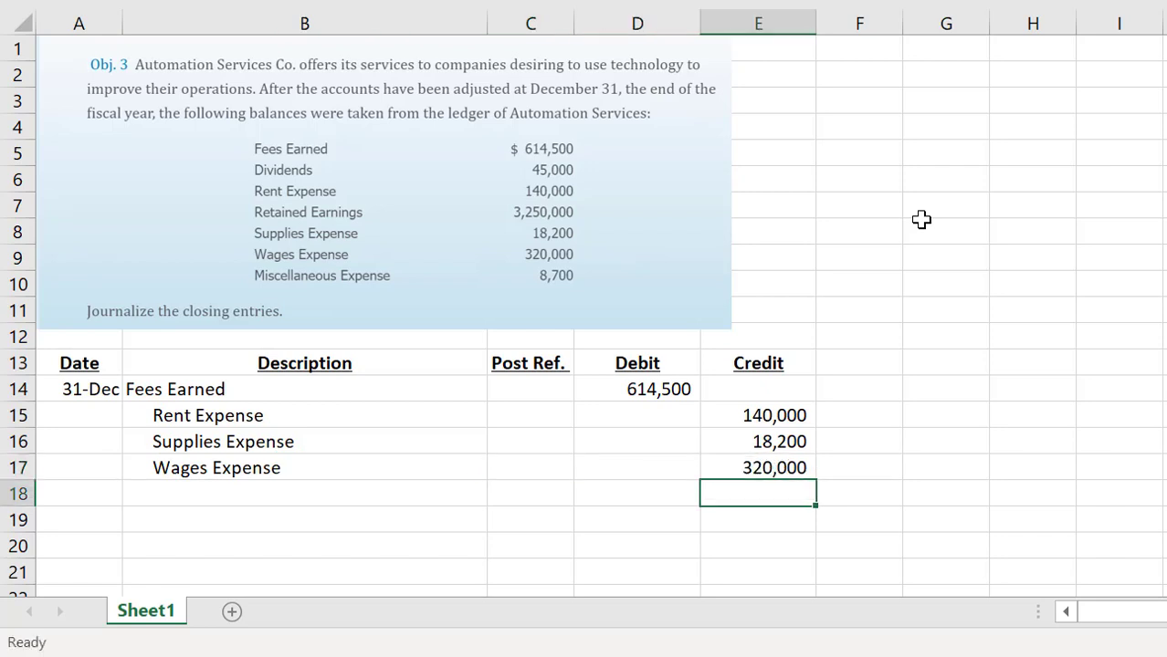
# Add an indented Miscellaneous Expense line in row 18 with a credit of 8,700
pyautogui.press('Left')
pyautogui.press('Left')
pyautogui.press('Left')
pyautogui.write('Mis')
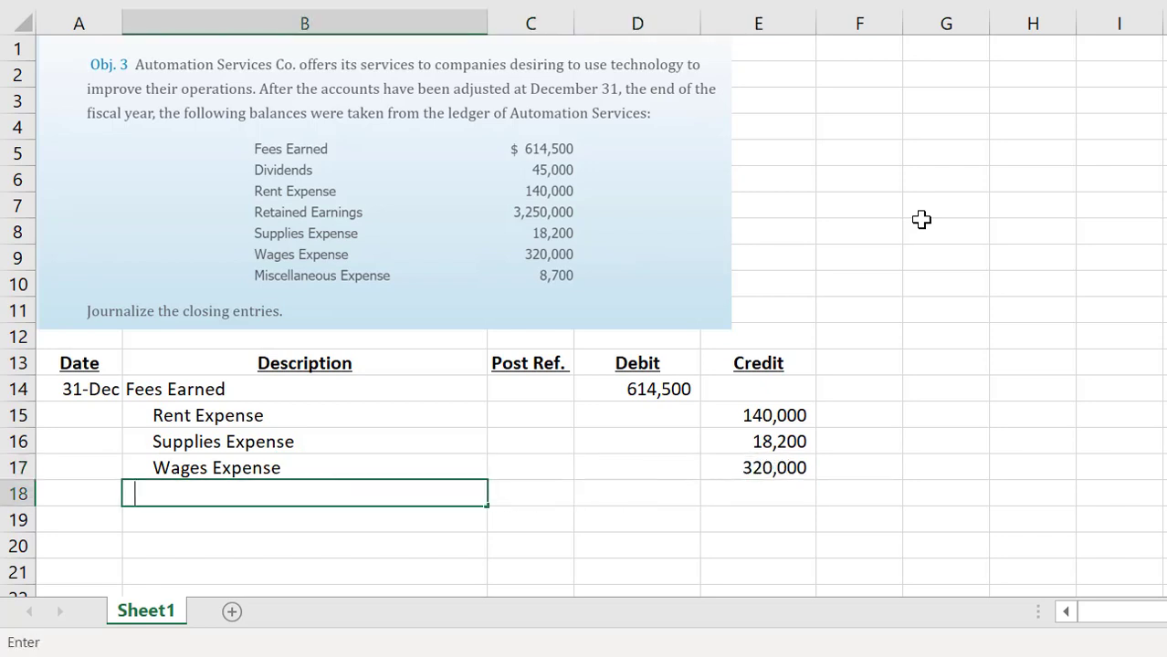
pyautogui.write('cel')
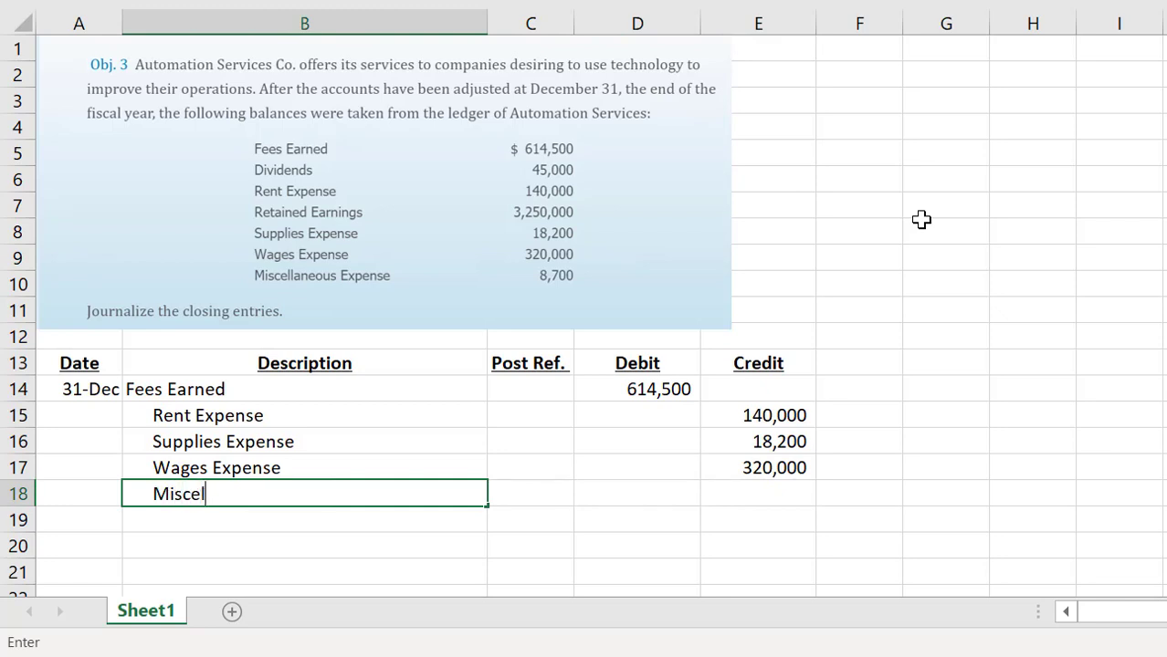
pyautogui.write('laneous Expense')
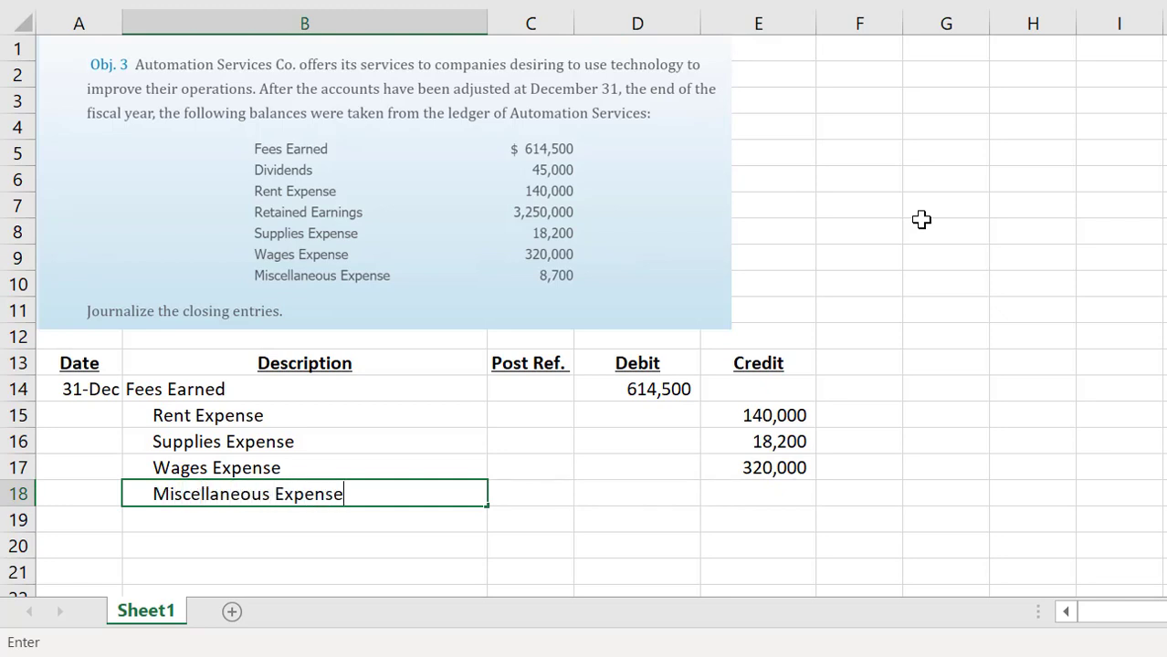
pyautogui.press('Right')
pyautogui.press('Right')
pyautogui.press('Right')
pyautogui.write('8700')
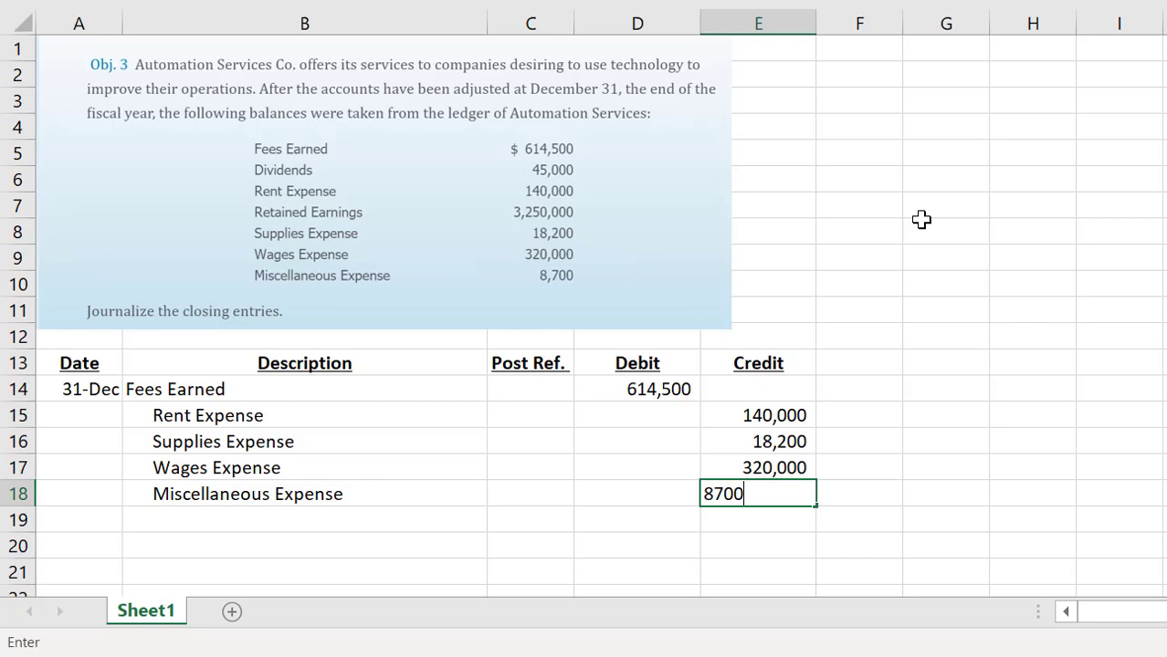
pyautogui.press('Return')
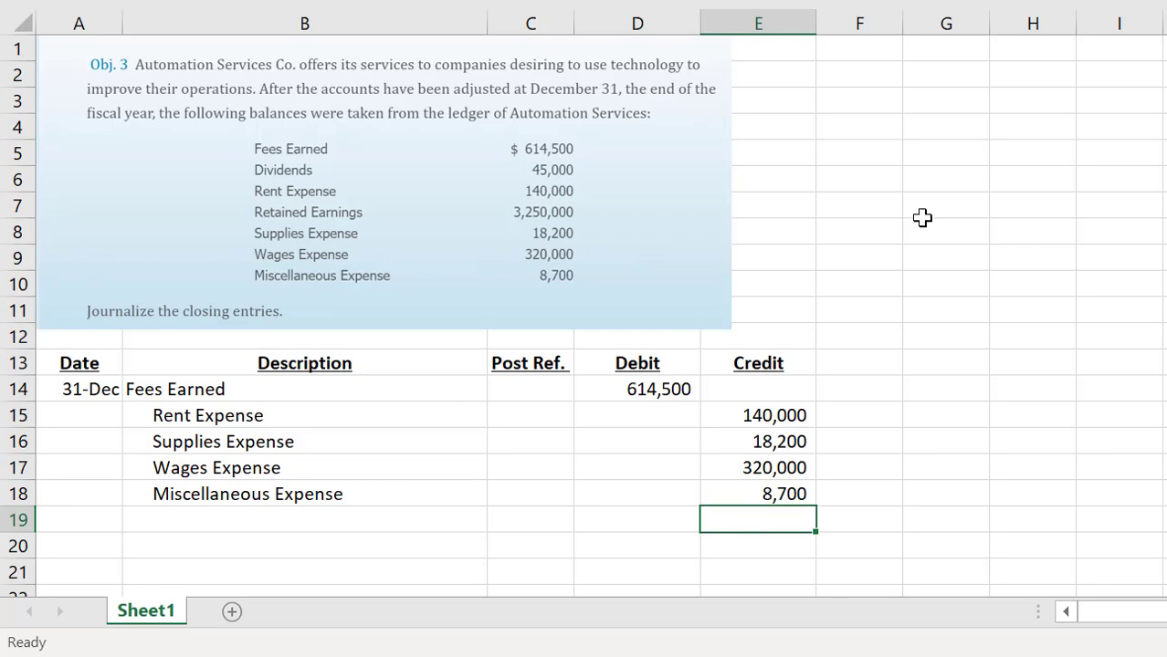
# Select the four expense credits in E15:E18 to check their total
pyautogui.moveTo(802, 409); pyautogui.dragTo(810, 493)
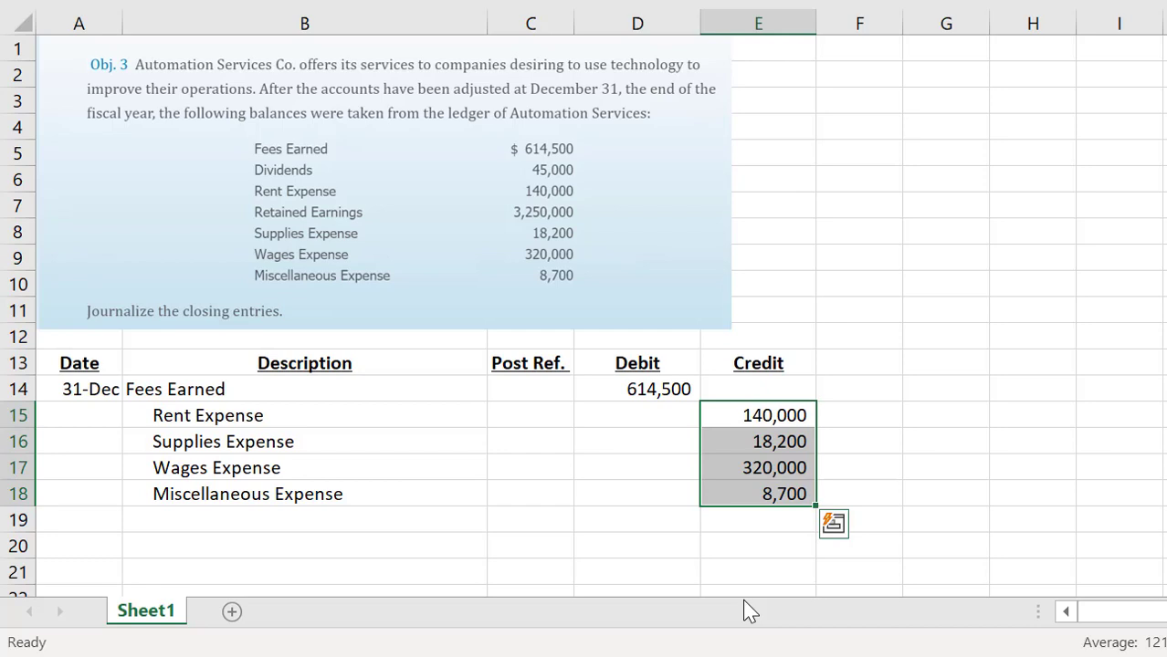
pyautogui.hotkey('shift', 'Up')
pyautogui.press('Down')
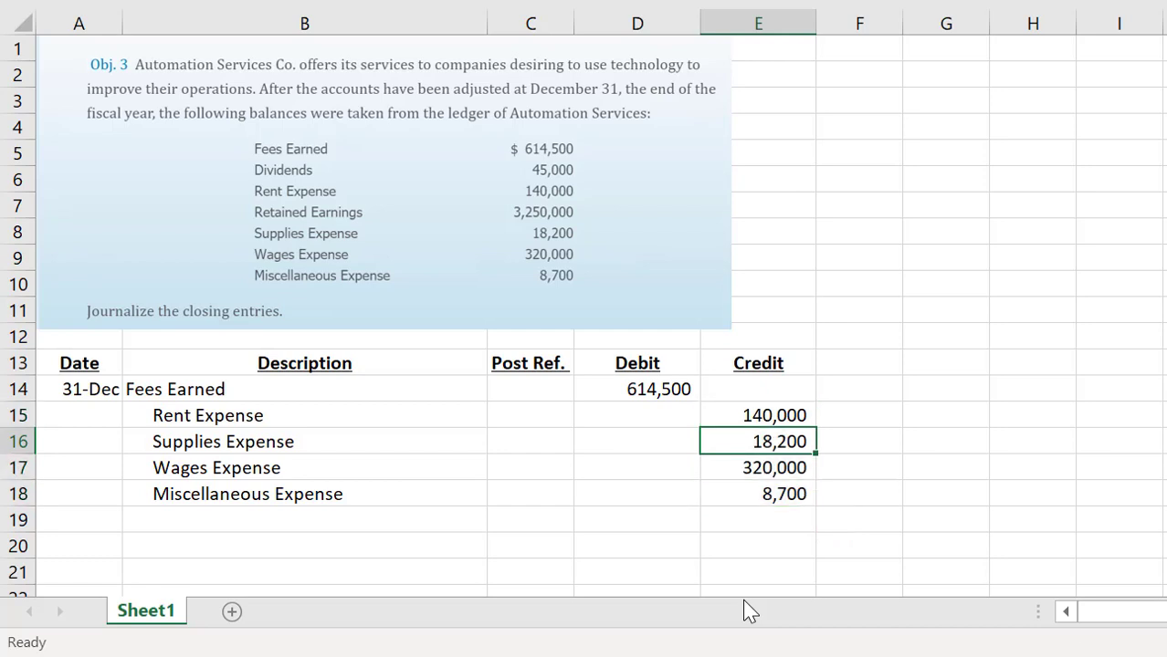
# Enter Retained Earnings as an indented account description in B19
pyautogui.press('Down')
pyautogui.press('Down')
pyautogui.press('Down')
pyautogui.press('Left')
pyautogui.press('Left')
pyautogui.press('Left')
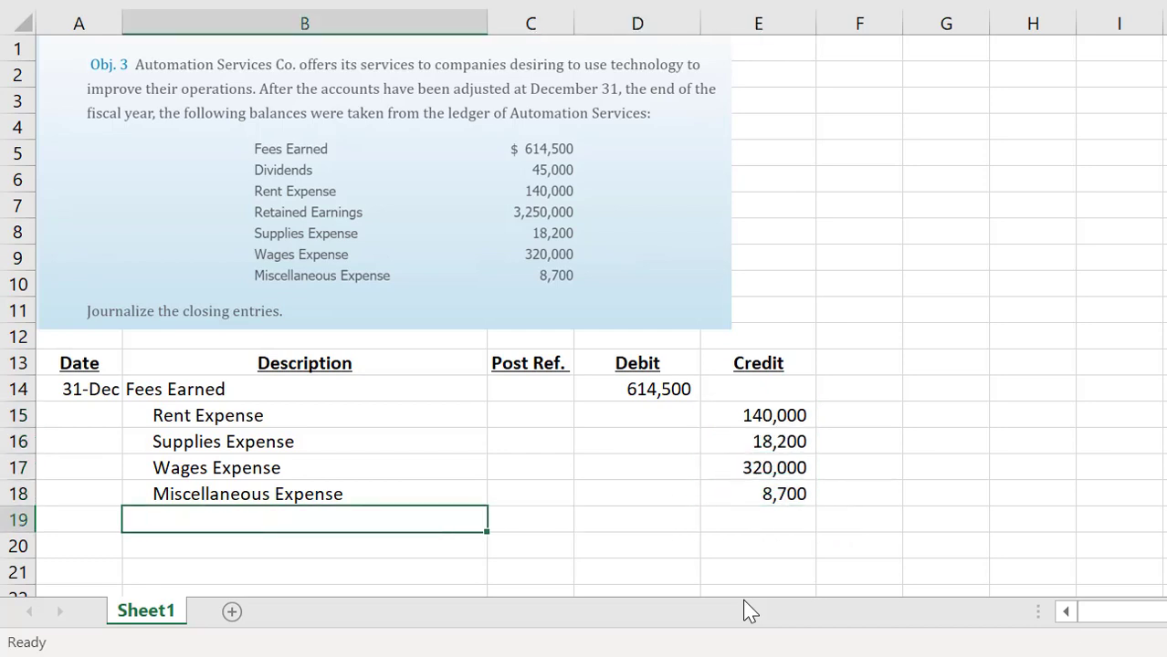
pyautogui.write('Retaine')
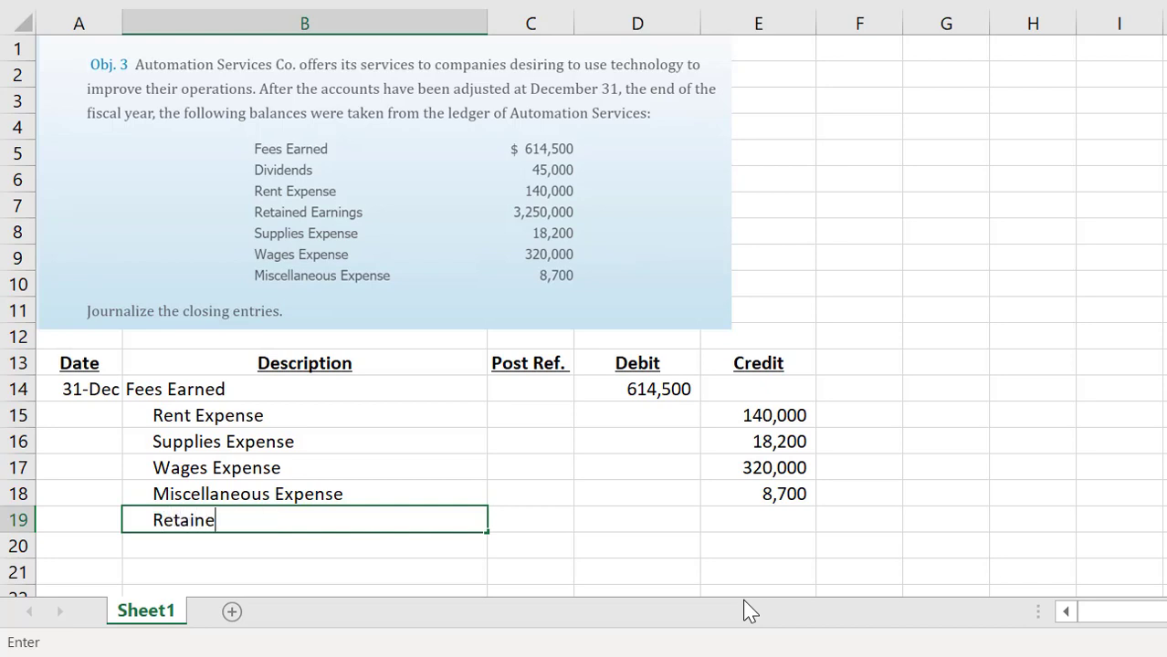
pyautogui.write('d Earnings')
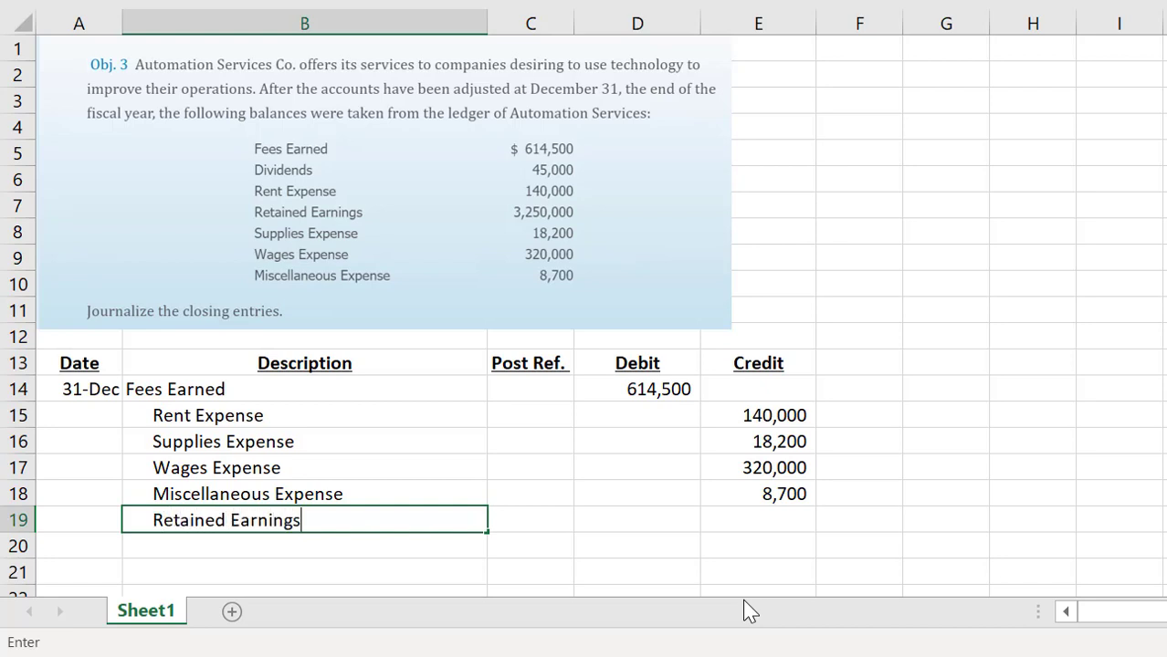
# Calculate the Retained Earnings credit in E19 with the formula =D14-486900
pyautogui.press('Right')
pyautogui.press('Right')
pyautogui.press('Right')
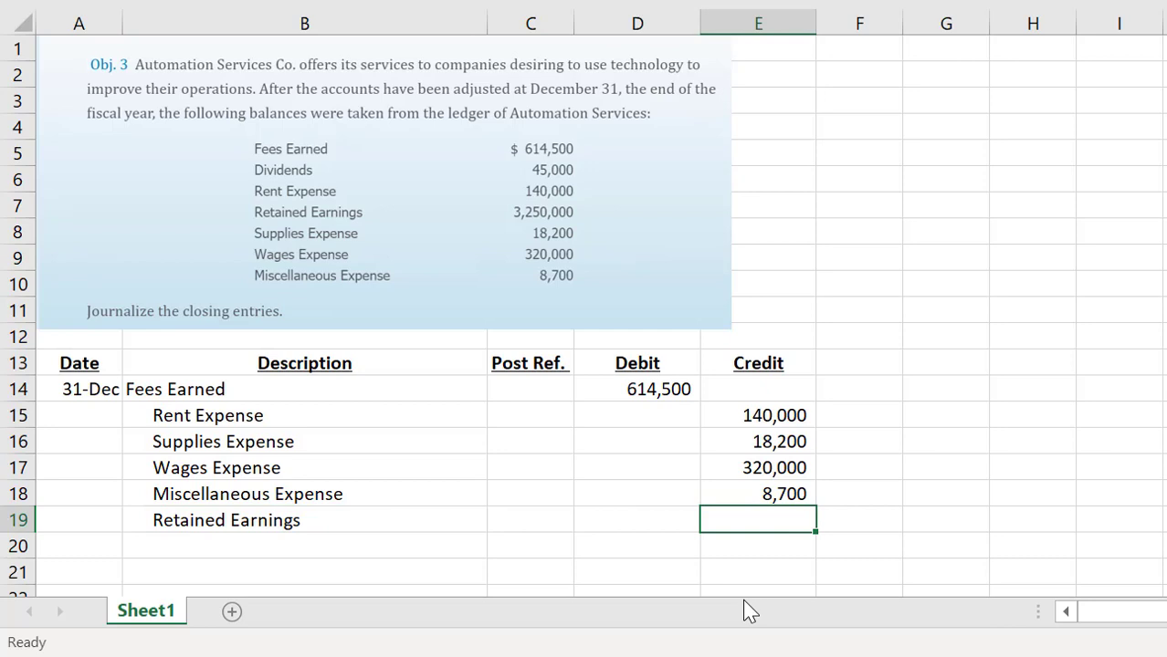
pyautogui.write('=')
pyautogui.press('Left')
pyautogui.press('Up')
pyautogui.press('Up')
pyautogui.press('Up')
pyautogui.press('Up')
pyautogui.press('Up')
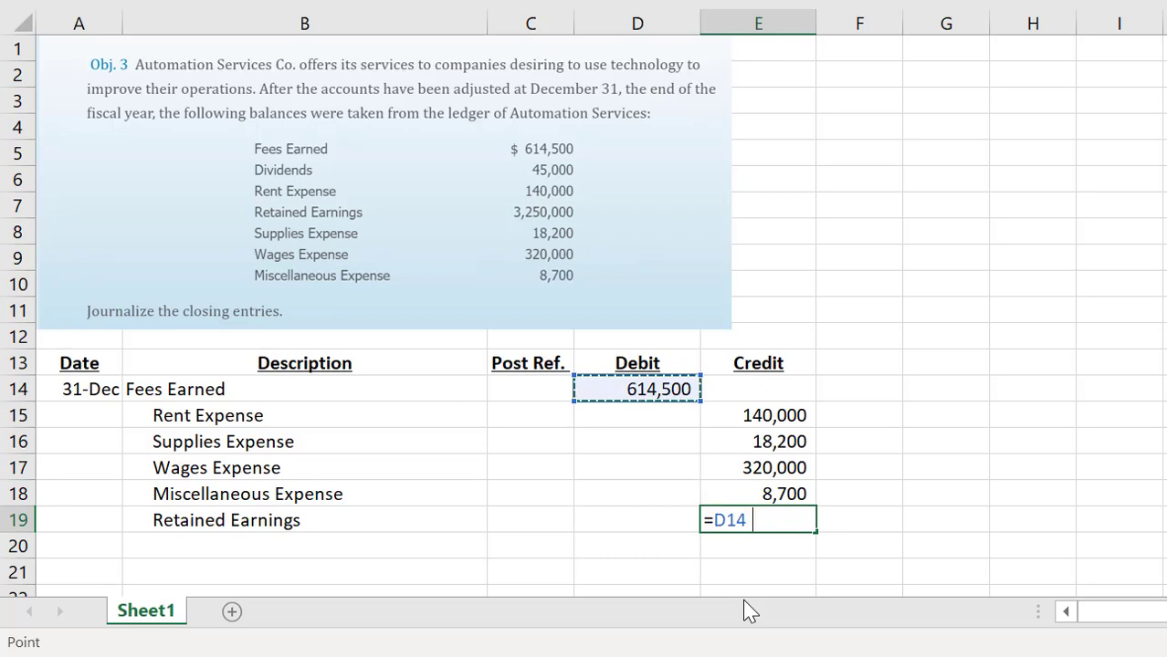
pyautogui.write('-48')
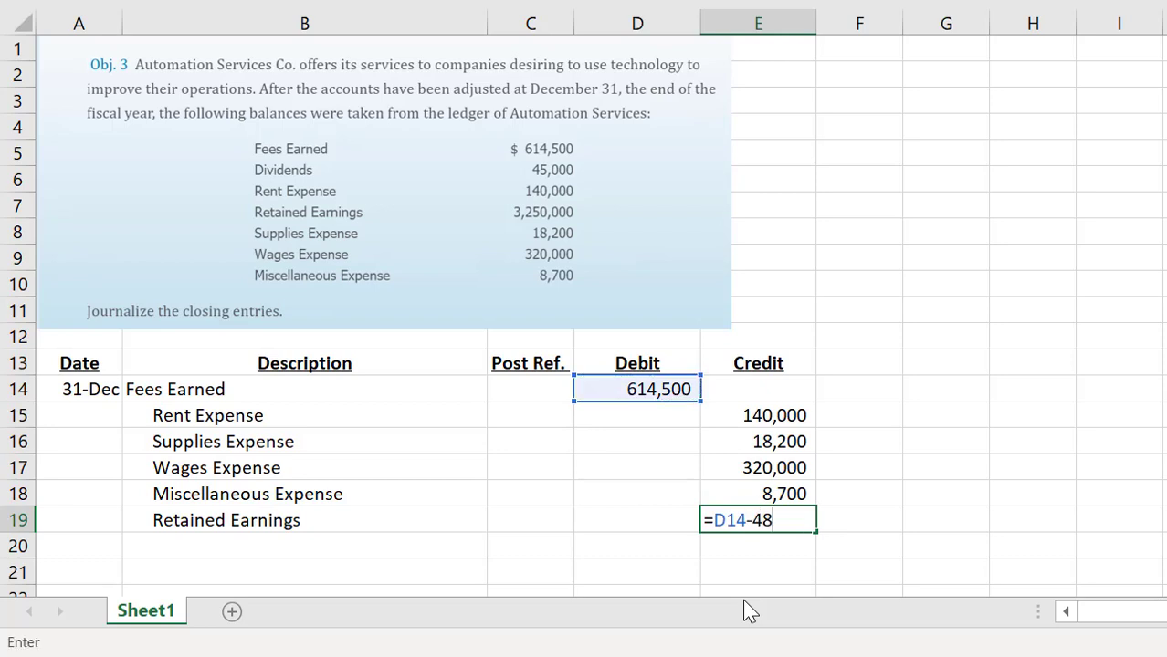
pyautogui.write('6900')
pyautogui.press('Return')
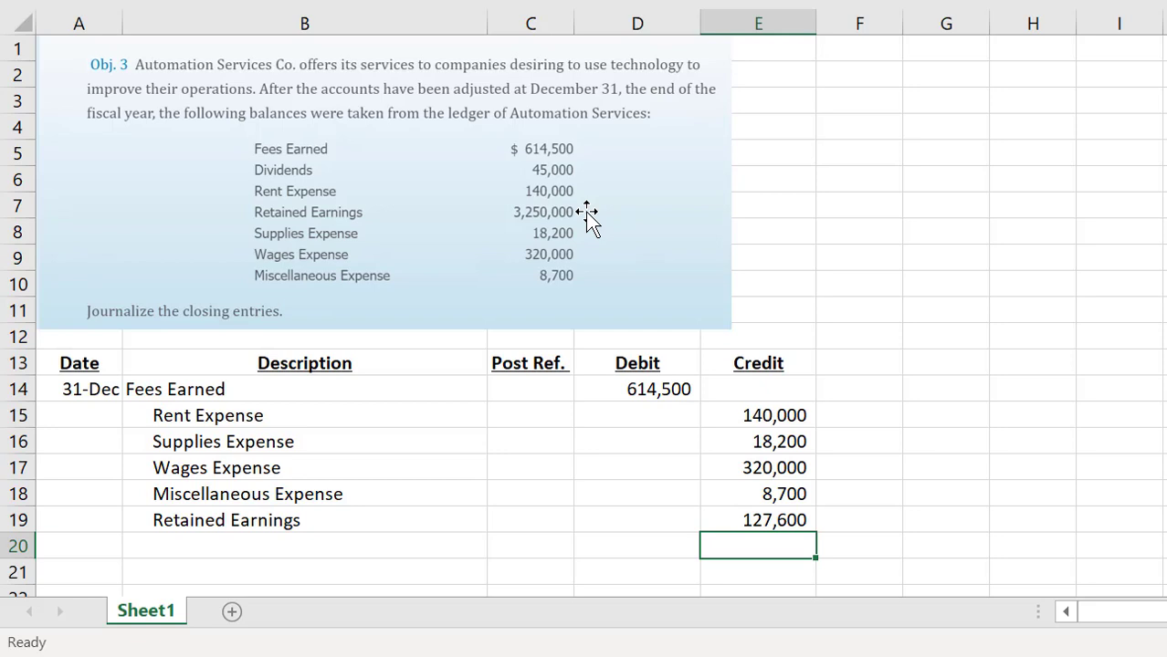
# Enter the date 12/31 in A21 for the second closing entry, leaving row 20 blank
pyautogui.press('Down')
pyautogui.press('Left')
pyautogui.press('Left')
pyautogui.press('Left')
pyautogui.press('Left')
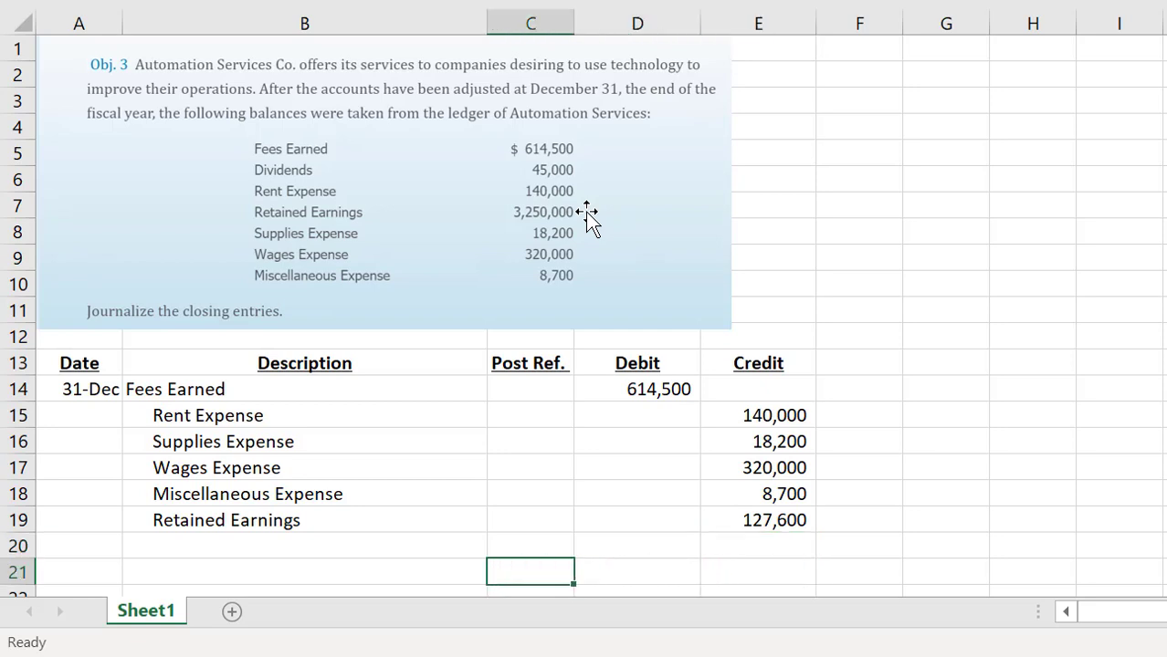
pyautogui.write('12/31')
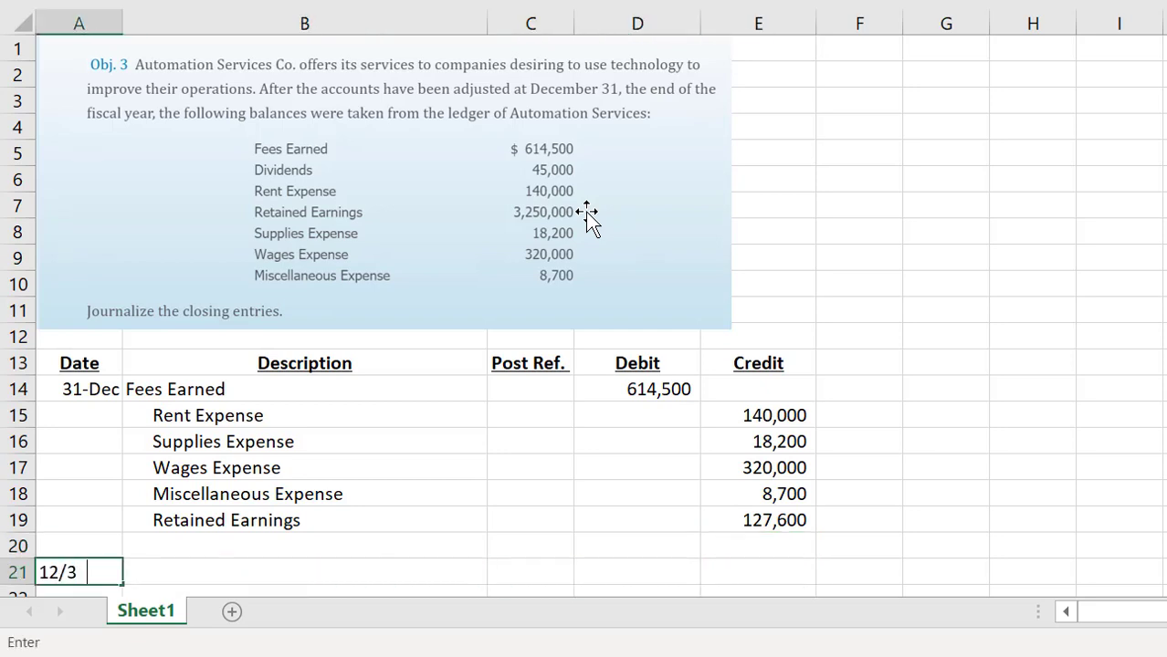
pyautogui.press('Return')
# Enter Retained Earnings as the account in row 21 with a debit of 45,000
pyautogui.press('Up')
pyautogui.press('Right')
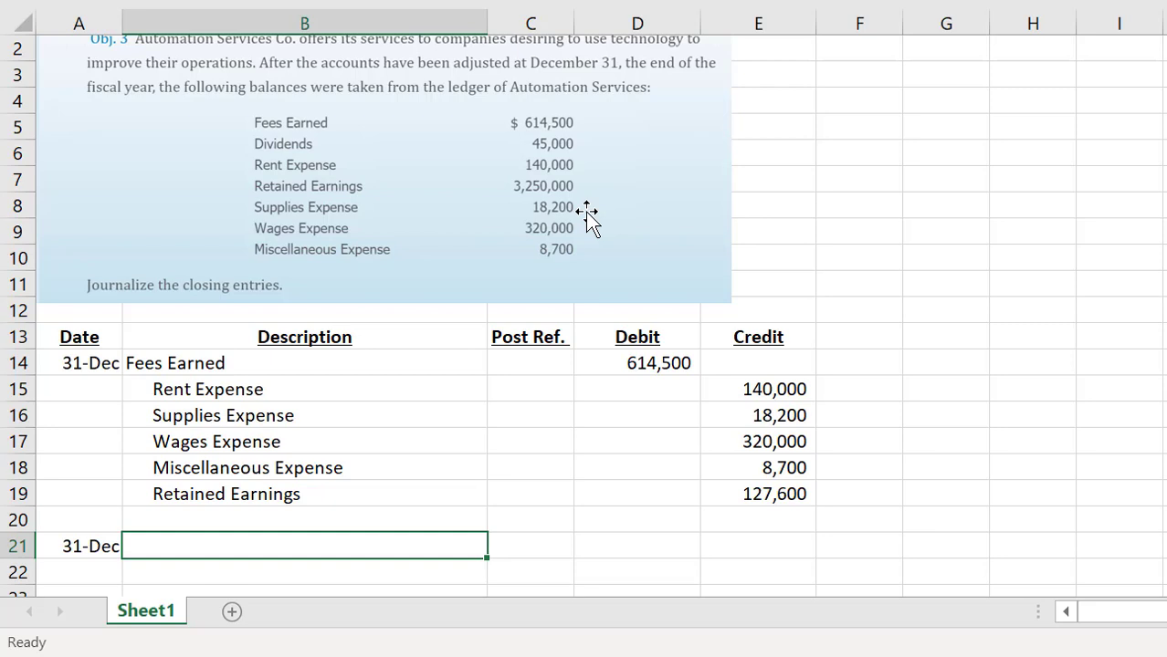
pyautogui.write('Retained Earnin')
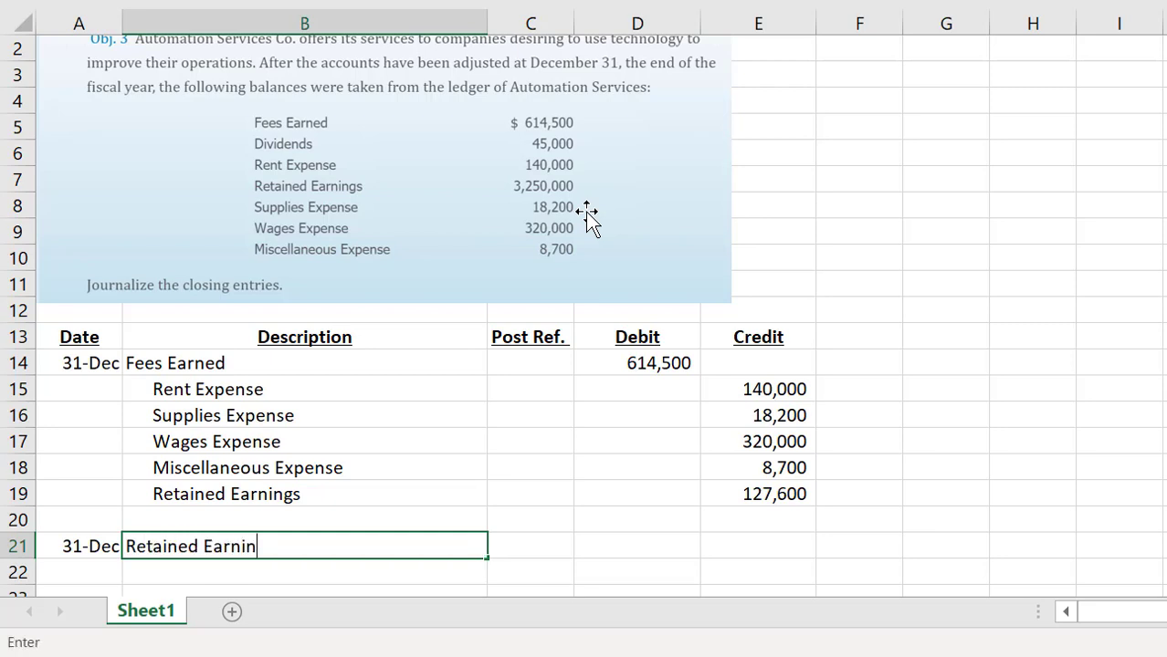
pyautogui.write('gs')
pyautogui.press('Tab')
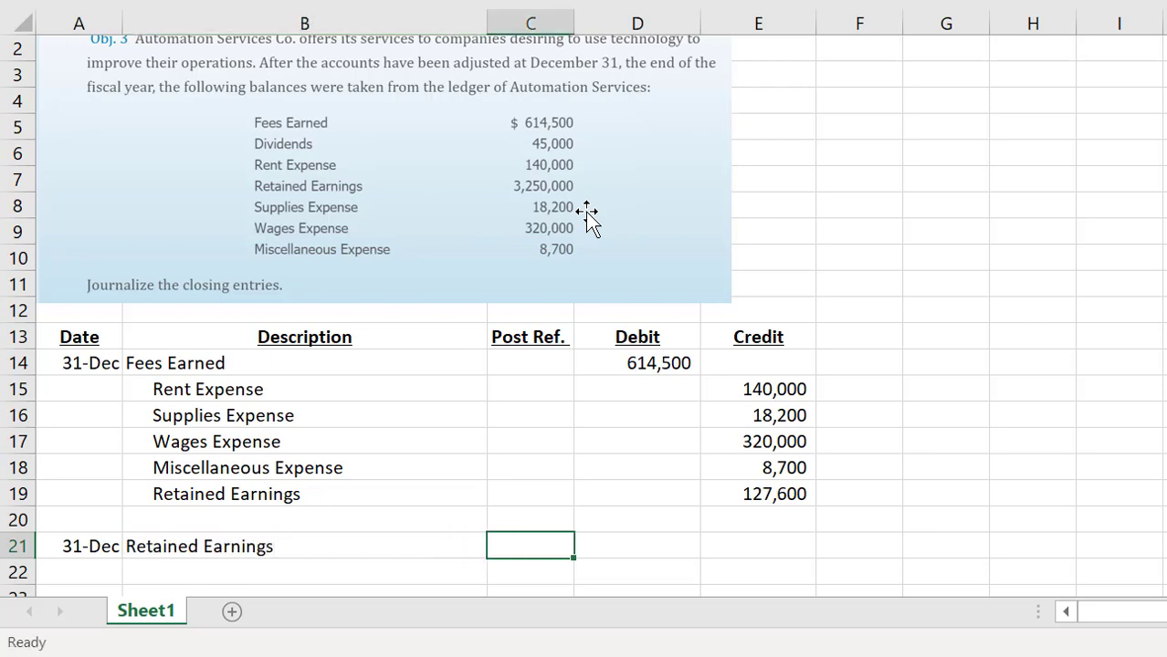
pyautogui.press('Tab')
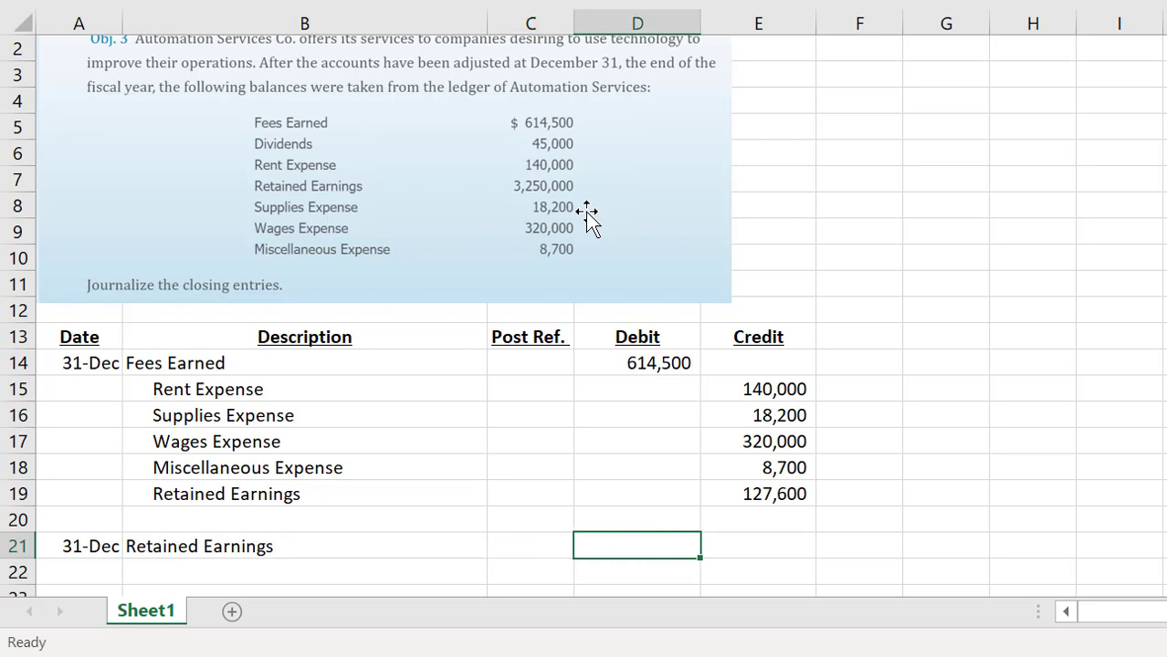
pyautogui.write('45000')
pyautogui.hotkey('ctrl', 'Return')
# Add an indented Dividends line in row 22 with a credit of 45,000
pyautogui.press('Down')
pyautogui.press('Left')
pyautogui.press('Left')
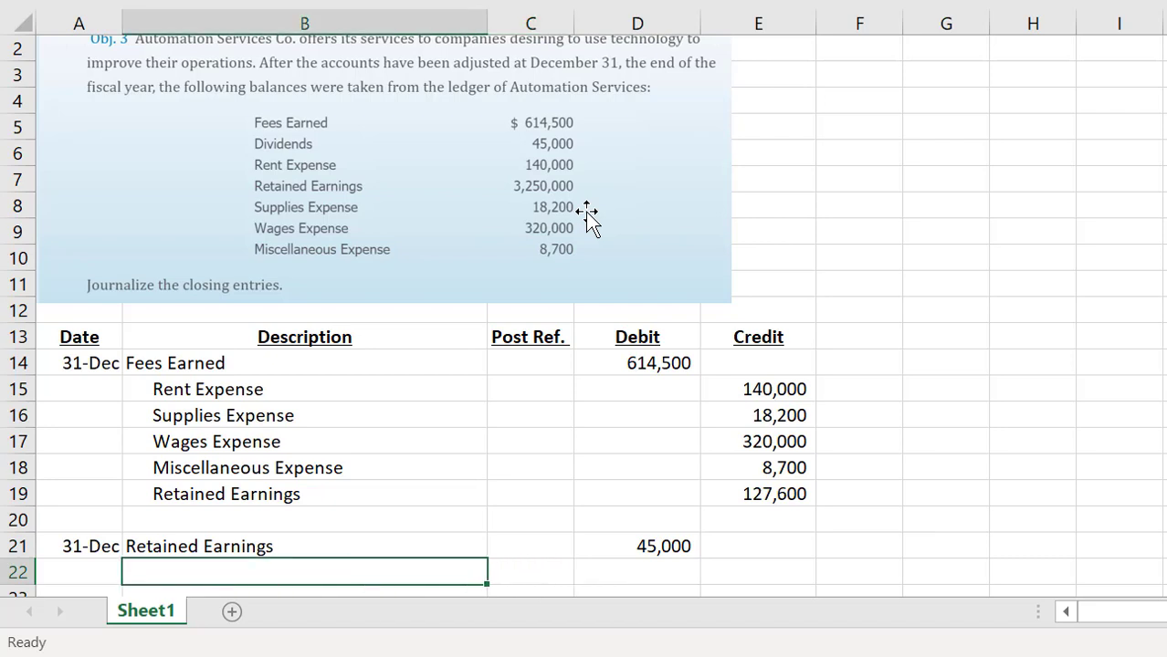
pyautogui.write('Dividends')
pyautogui.press('Right')
pyautogui.press('Right')
pyautogui.press('Right')
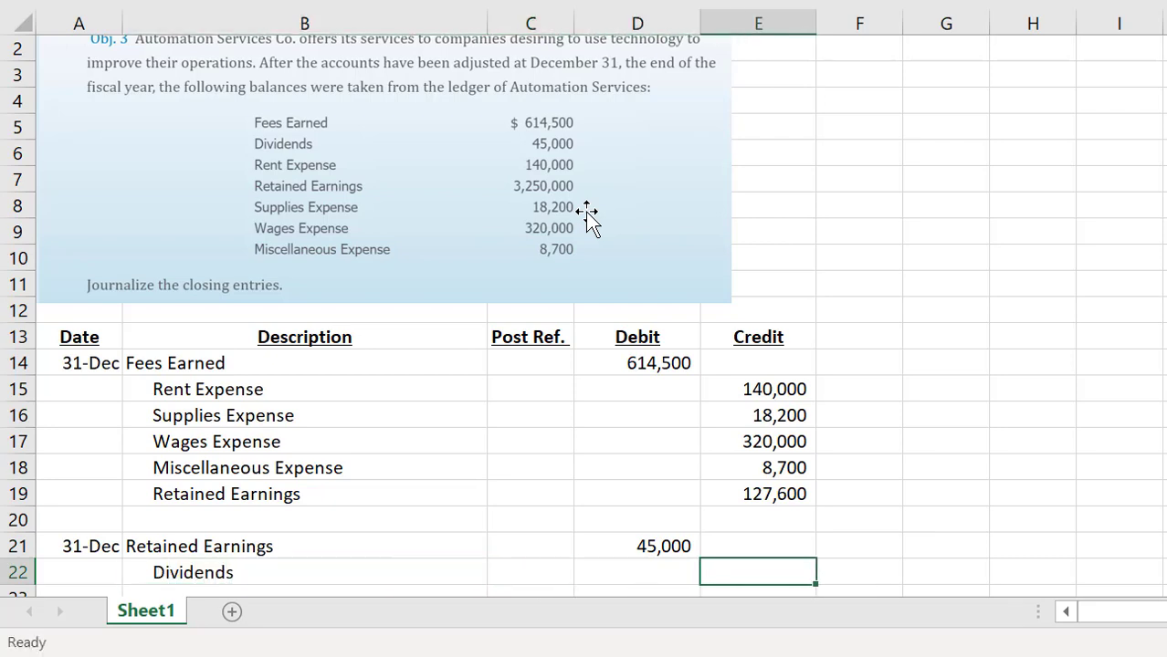
pyautogui.write('45,000')
pyautogui.press('Return')
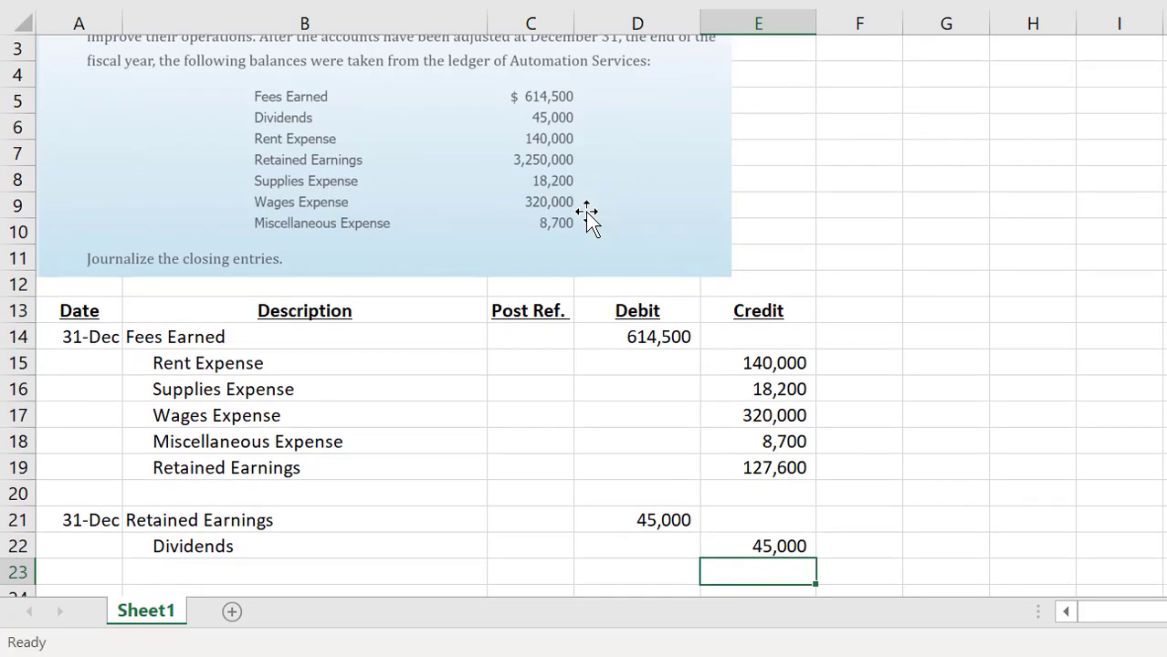